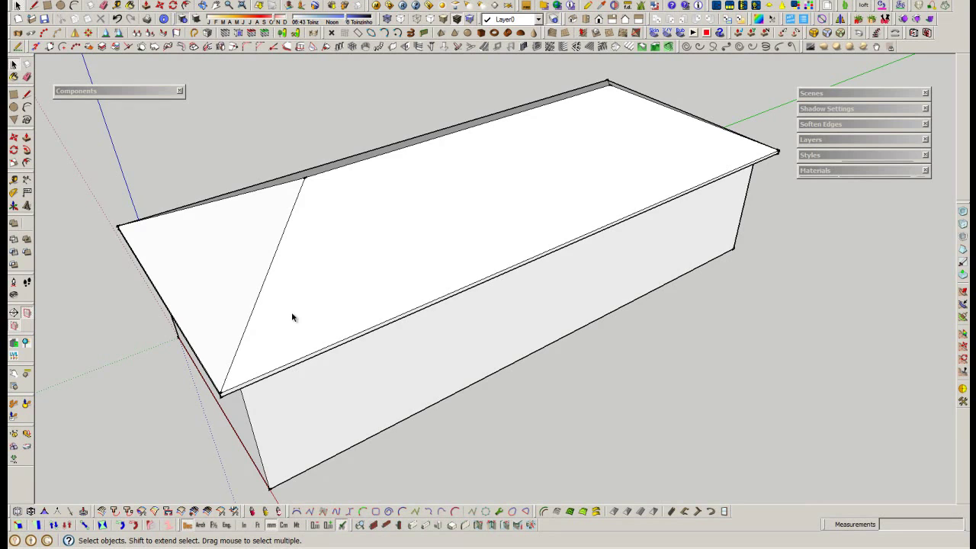
- Orbit to look down on the roof and window-select the entire house, roof and walls
scroll(291, 312, "down", 3)
mouse_move(291, 312)
middle_mouse_down()
mouse_move(457, 360)
mouse_move(541, 203)
mouse_move(434, 237)
mouse_move(392, 268)
middle_mouse_up()
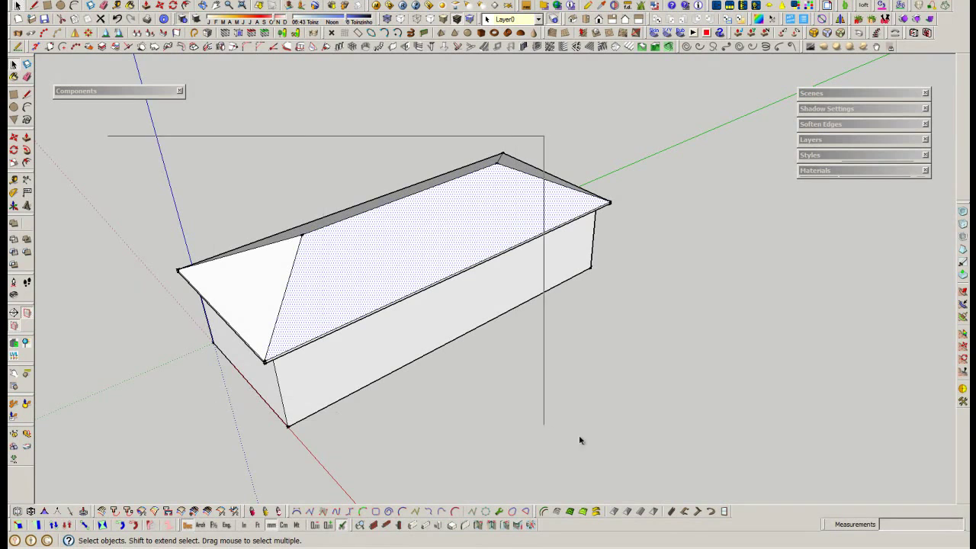
left_click_drag(684, 473, 664, 479)
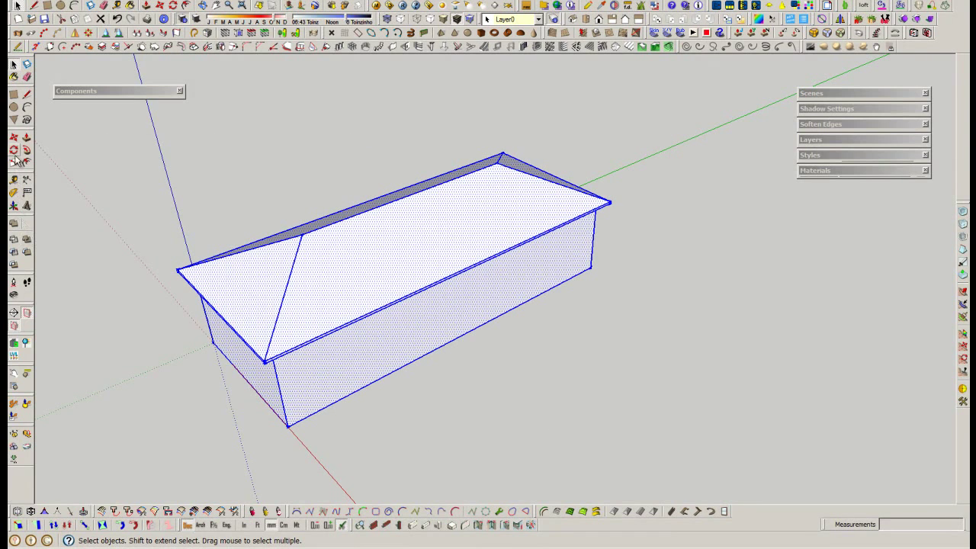
- Copy the house with Move and Ctrl, placing the duplicate up and left of the original
left_click(13, 137)
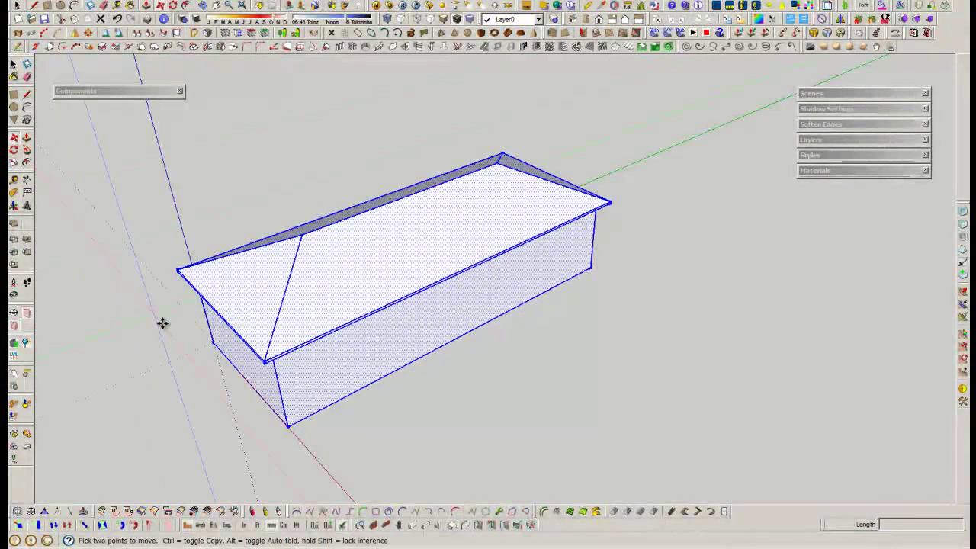
key("ctrl")
left_click(292, 427)
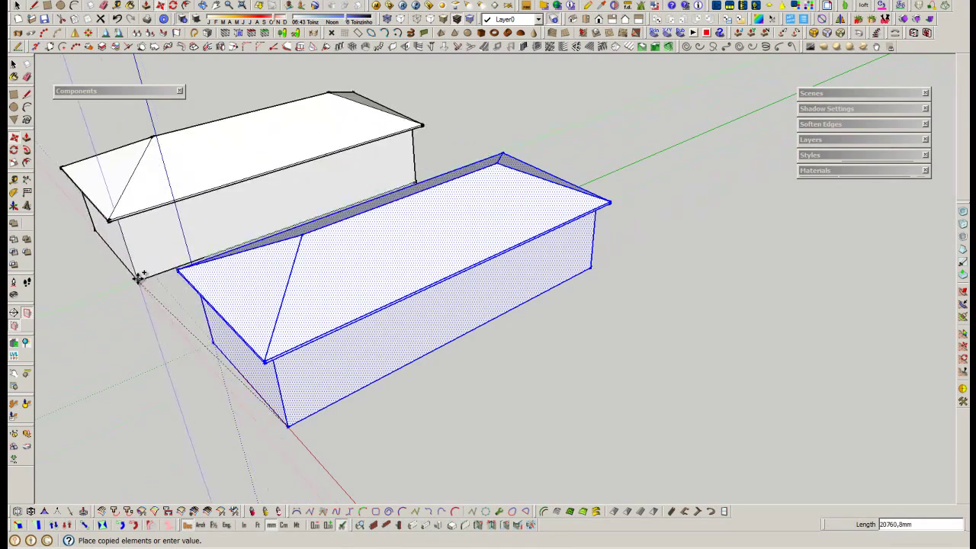
left_click(138, 258)
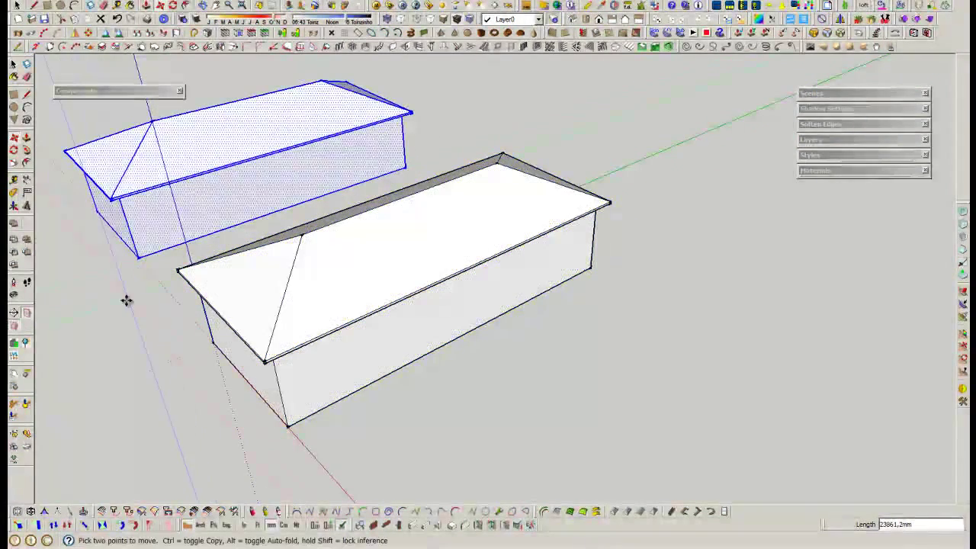
- Make the original house on the right into a group
key("space")
left_click(293, 299)
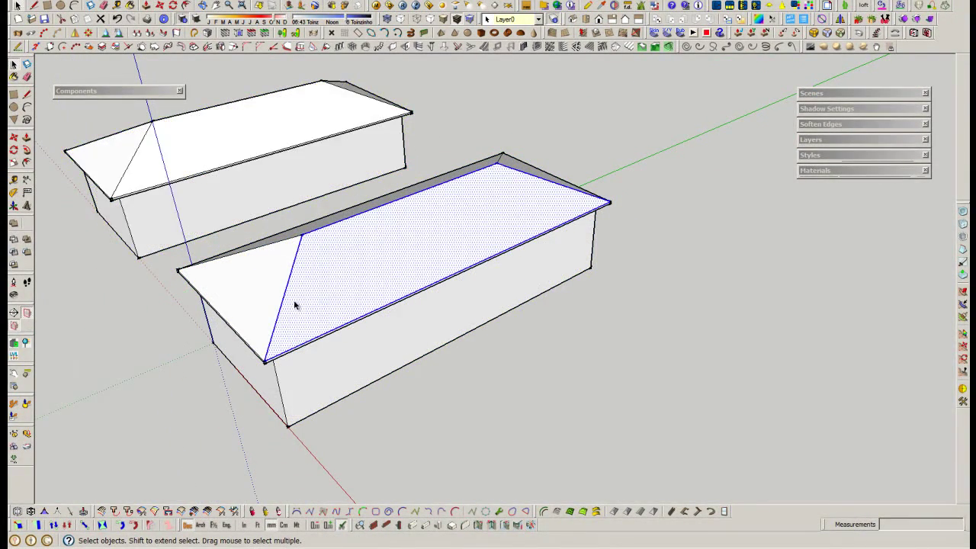
right_click(294, 300)
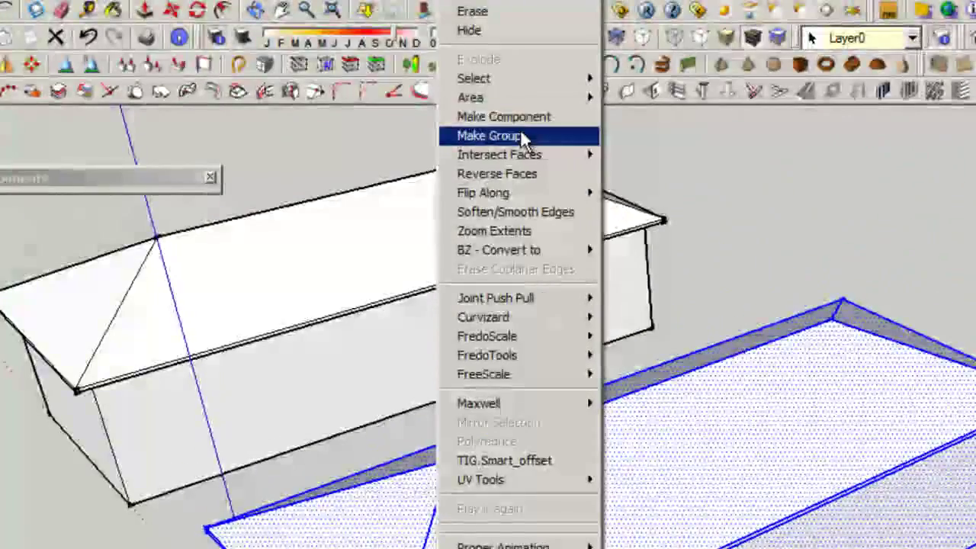
left_click(524, 138)
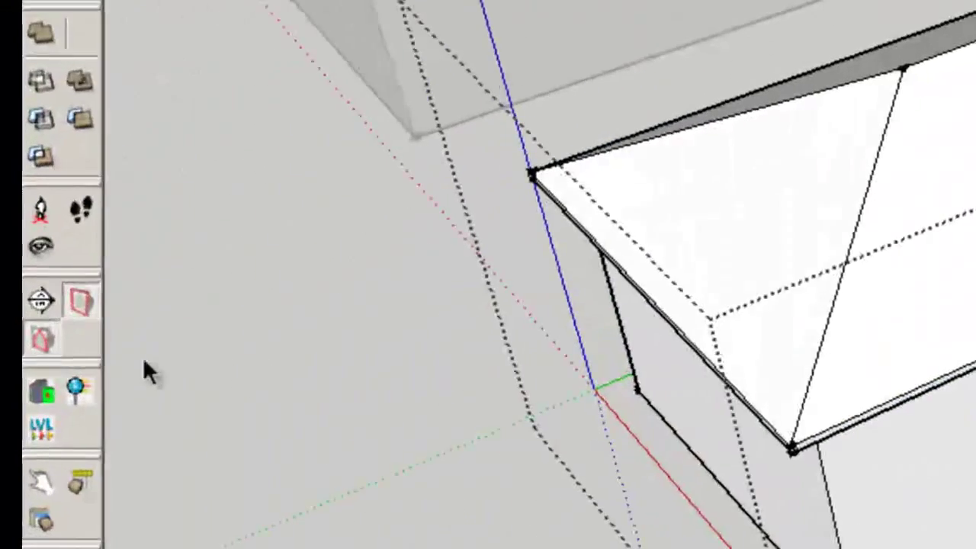
- Place a horizontal section plane on the roof and grab its corner to lower it
left_click(35, 299)
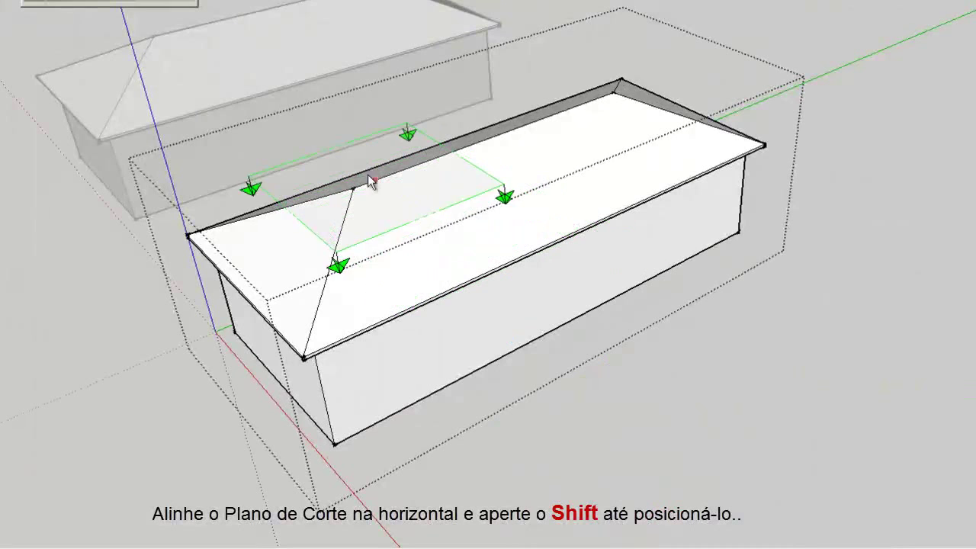
left_click(367, 190)
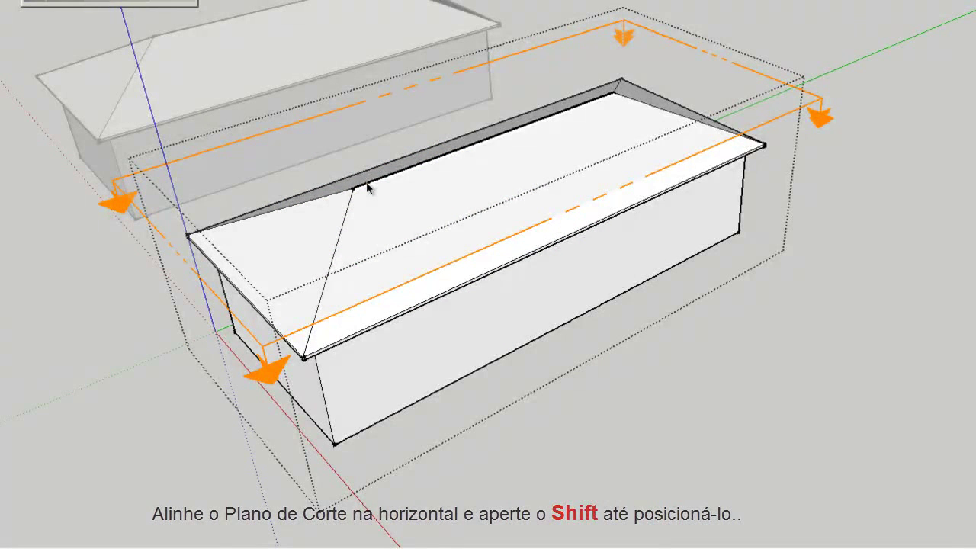
key("m")
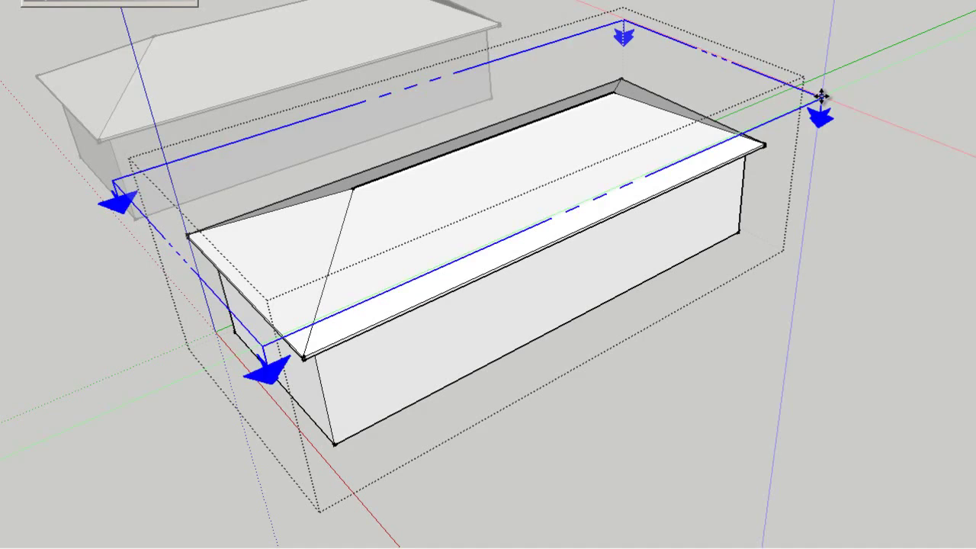
left_click(820, 95)
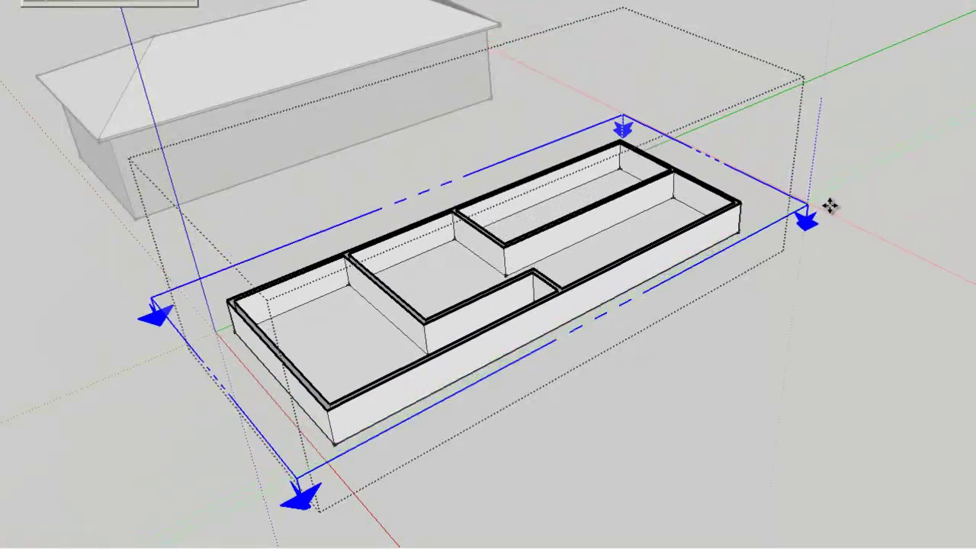
- Drop the section plane below the roof, review the V-Ray render of both houses, and close it
left_click(829, 201)
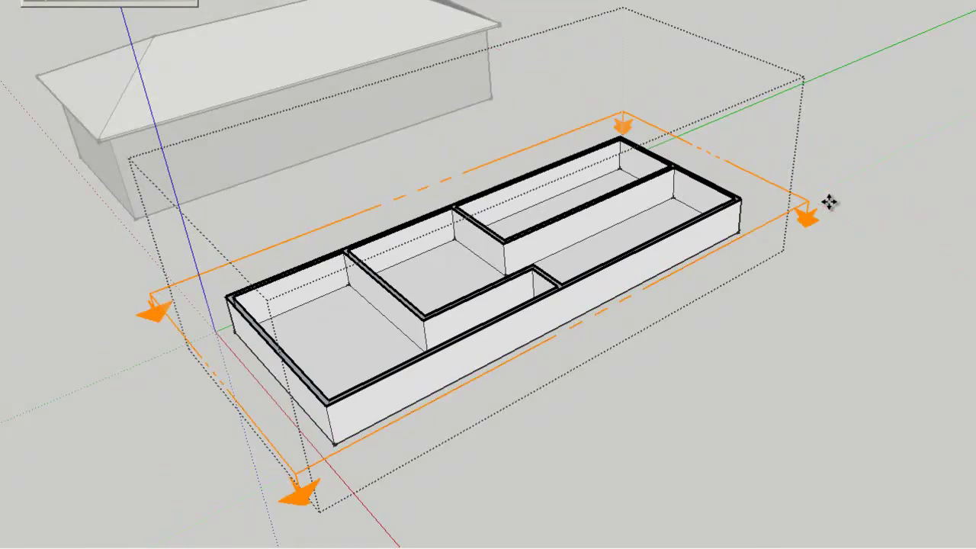
mouse_move(483, 191)
middle_mouse_down()
mouse_move(587, 234)
mouse_move(574, 274)
mouse_move(617, 190)
mouse_move(606, 214)
middle_mouse_up()
scroll(597, 211, "up", 2)
scroll(599, 200, "up", 3)
scroll(645, 187, "down", 3)
scroll(647, 190, "down", 2)
scroll(647, 189, "down", 1)
scroll(647, 192, "up", 1)
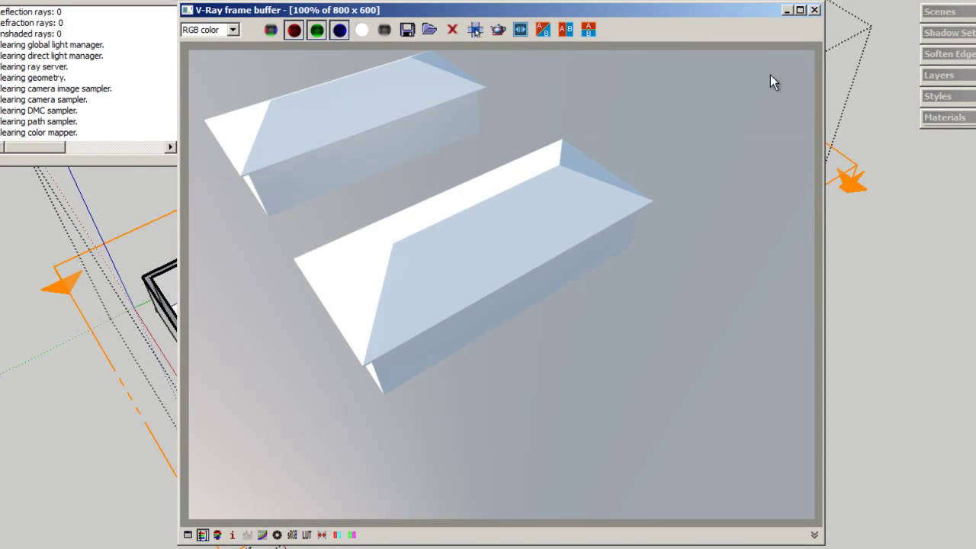
left_click(815, 11)
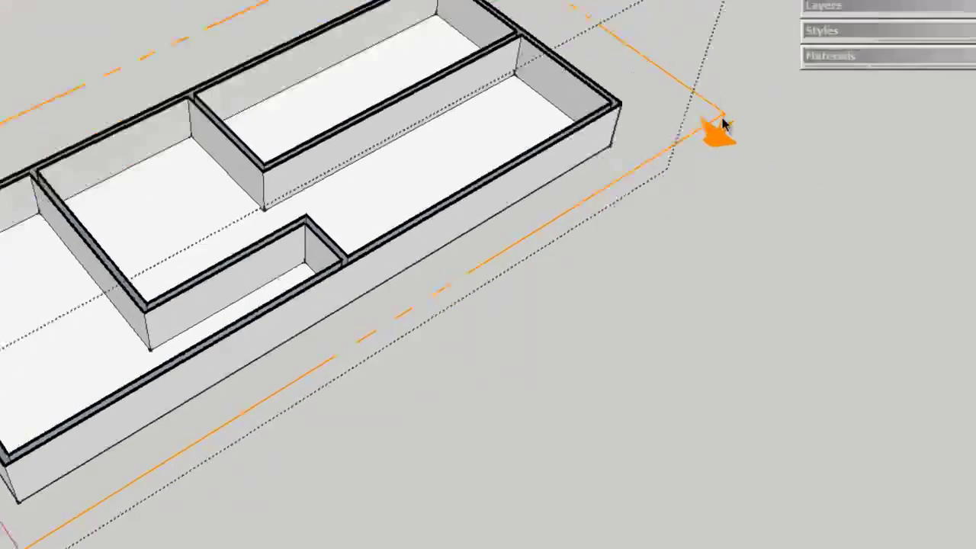
- Add a section-cut face to the section plane with a Black cut-face colour
left_click(505, 35)
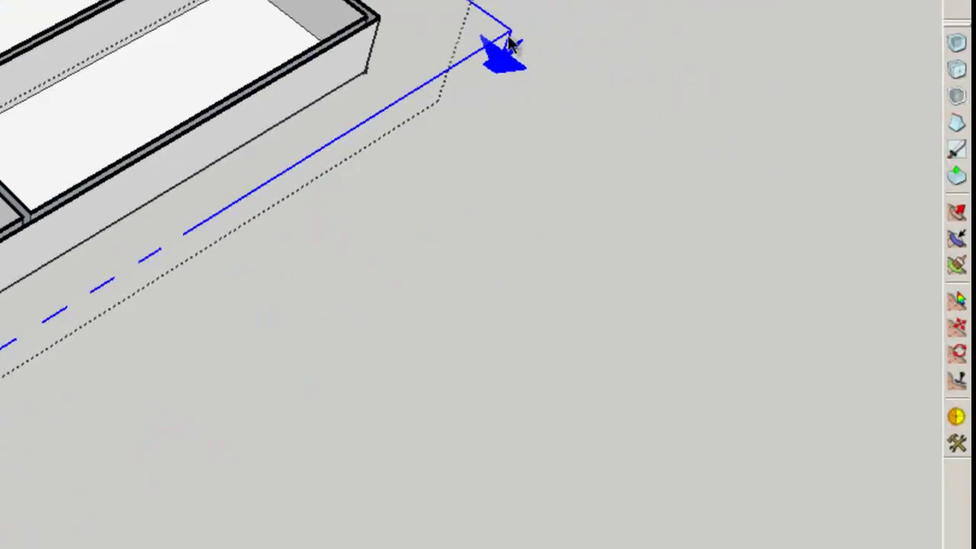
right_click(503, 29)
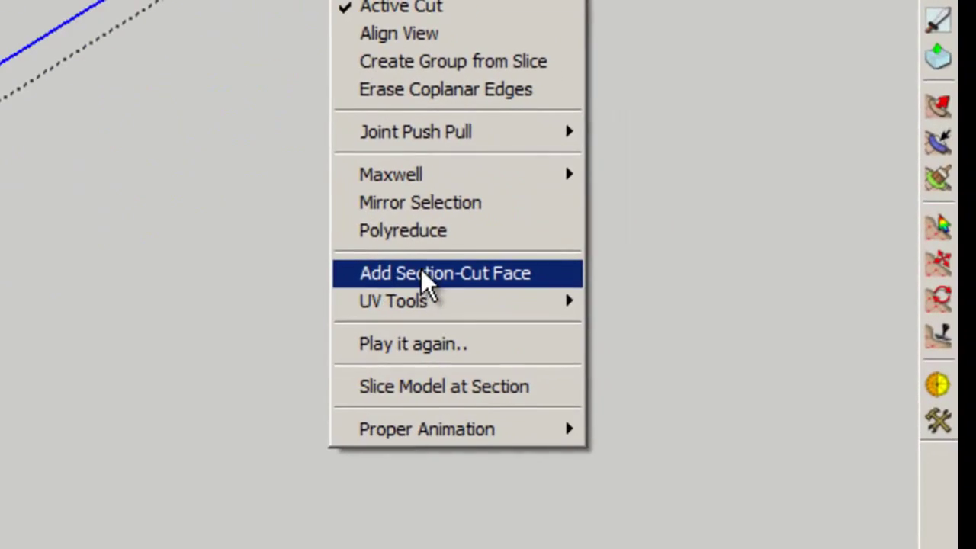
left_click(424, 273)
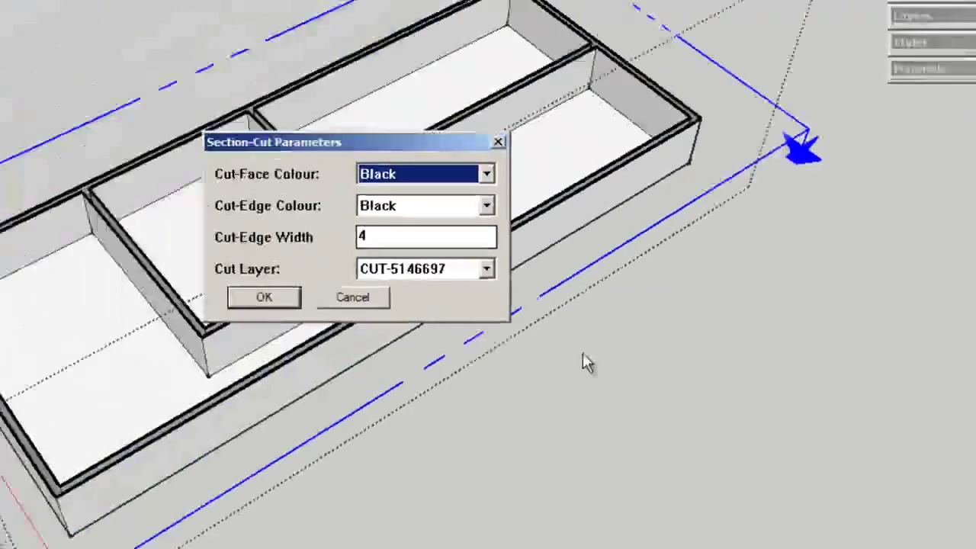
left_click(521, 214)
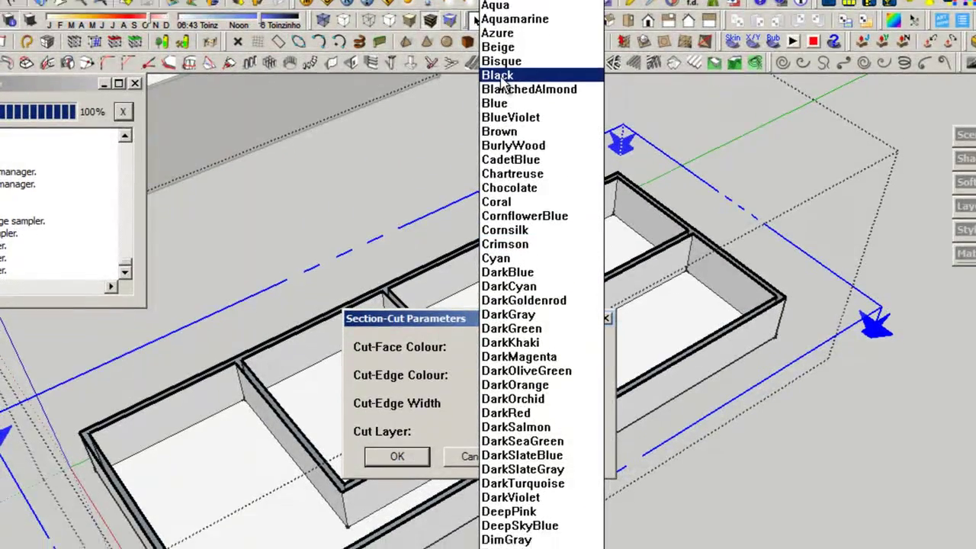
left_click(498, 84)
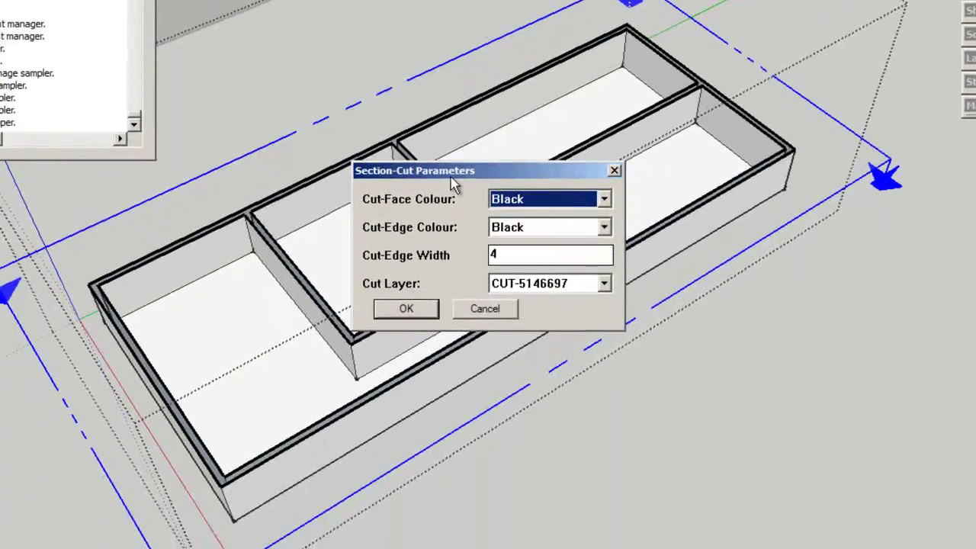
left_click(407, 309)
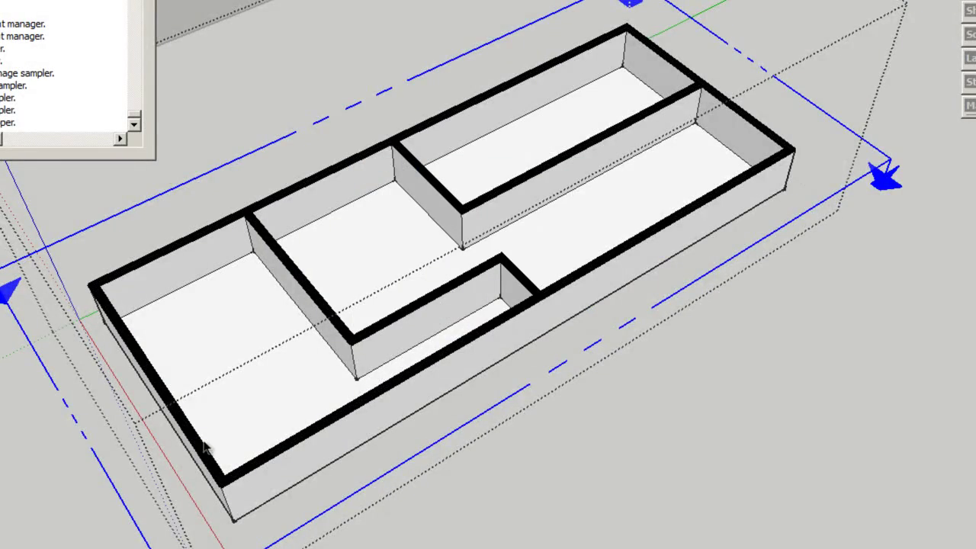
- Orbit low along the walls, zoom and pan, then close the new V-Ray render
scroll(206, 448, "up", 3)
mouse_move(207, 447)
middle_mouse_down()
mouse_move(327, 371)
mouse_move(499, 221)
mouse_move(511, 189)
mouse_move(272, 359)
mouse_move(247, 394)
middle_mouse_up()
scroll(244, 394, "down", 3)
scroll(242, 394, "down", 1)
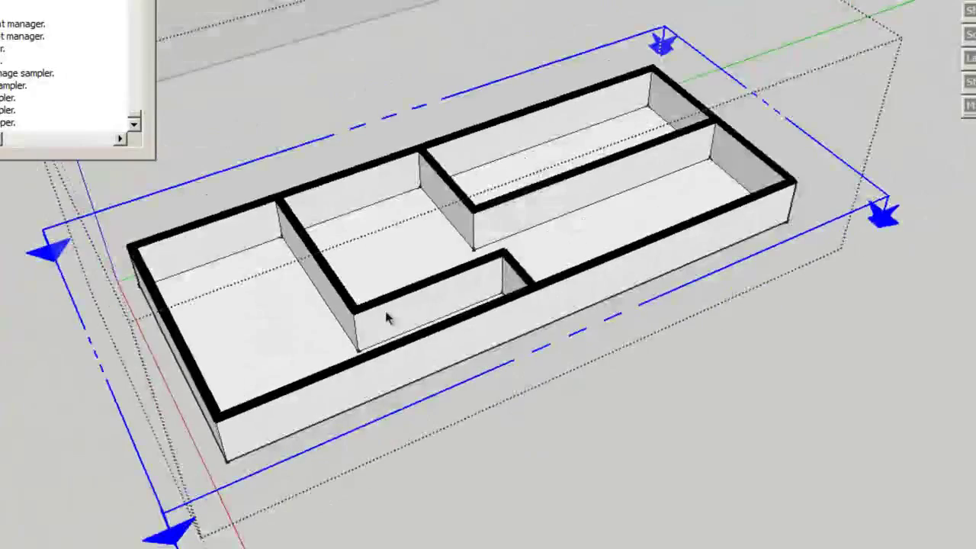
mouse_move(448, 249)
middle_mouse_down("shift")
mouse_move(332, 327)
mouse_move(453, 270)
mouse_move(435, 310)
mouse_move(463, 254)
middle_mouse_up("shift")
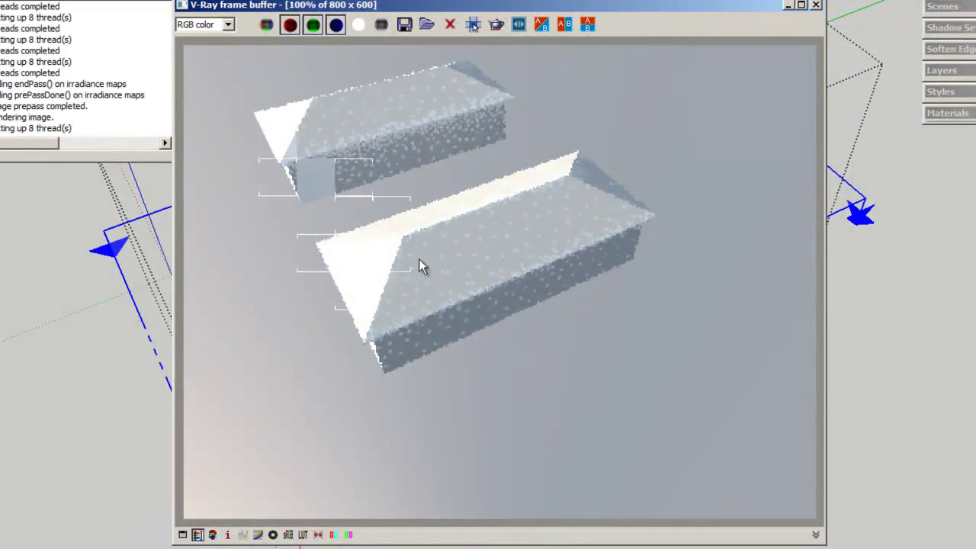
left_click(814, 6)
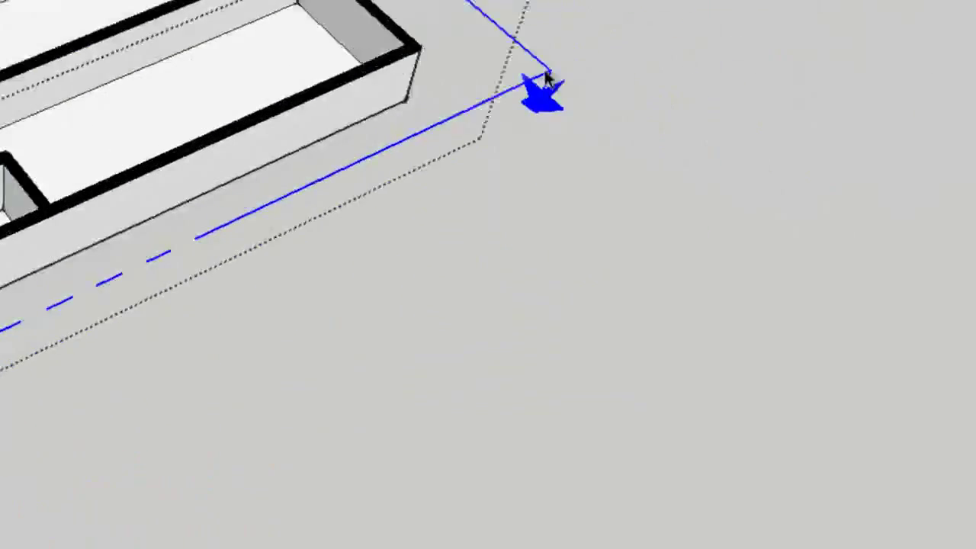
- Choose Slice Model at Section from the section plane's context menu
right_click(438, 29)
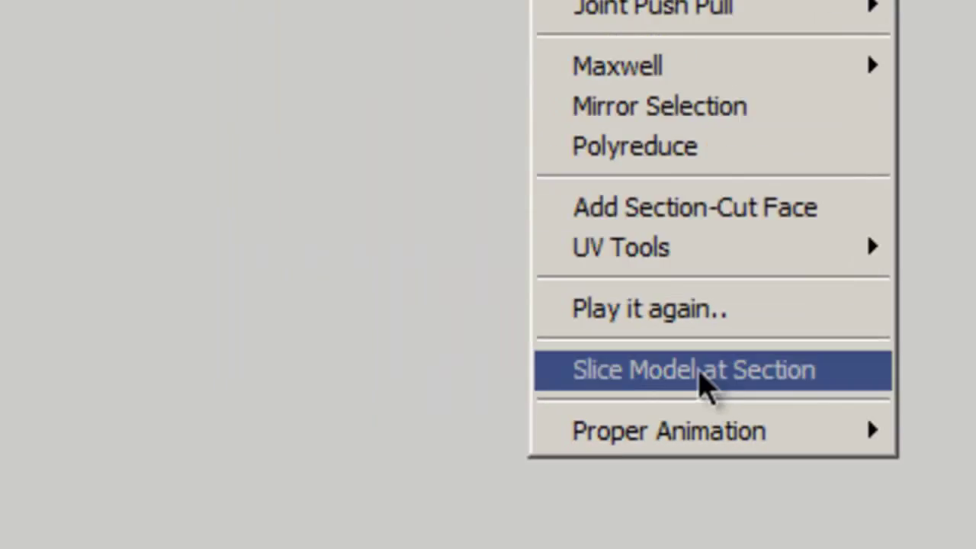
left_click(479, 269)
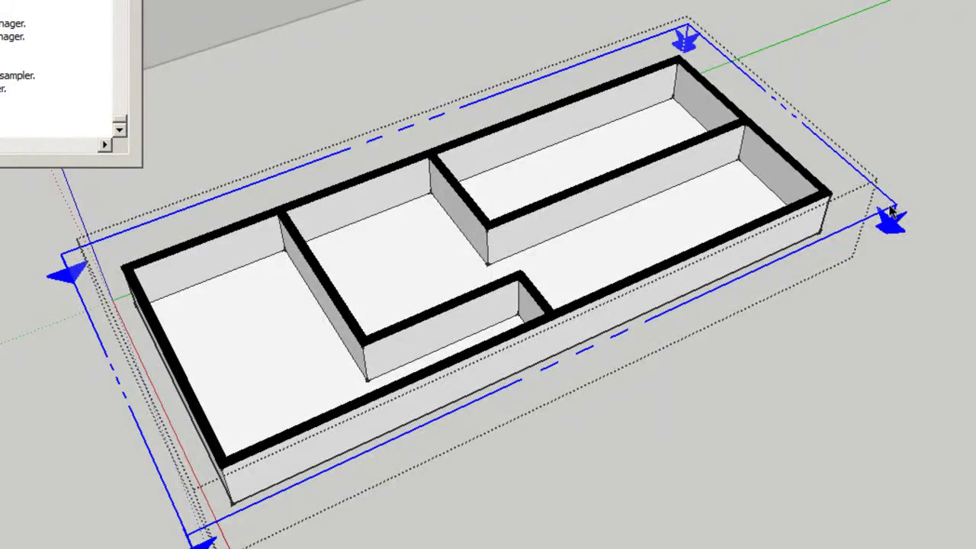
- Delete the section plane and zoom out to frame the sliced floor plan and roofed copy
key("Delete")
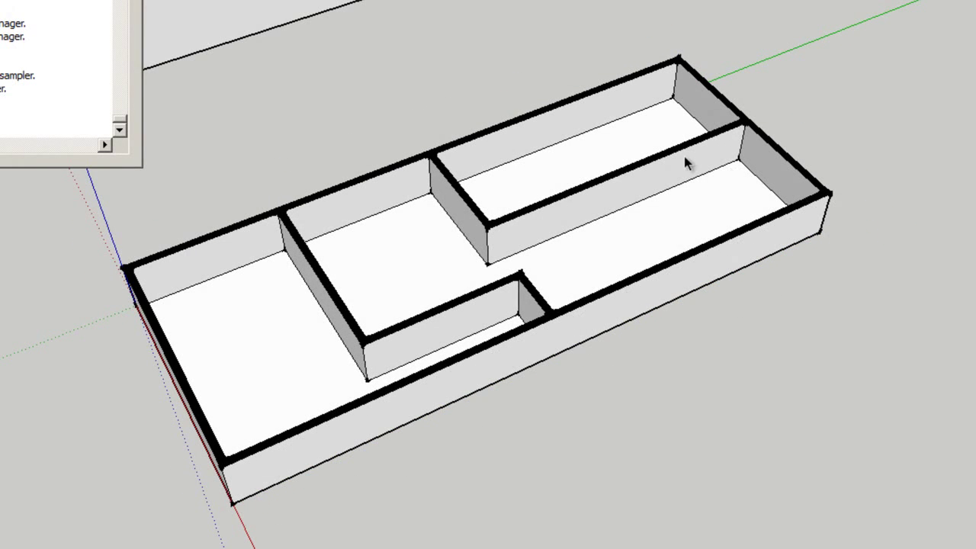
scroll(665, 141, "down", 3)
scroll(697, 211, "down", 2)
scroll(697, 213, "down", 2)
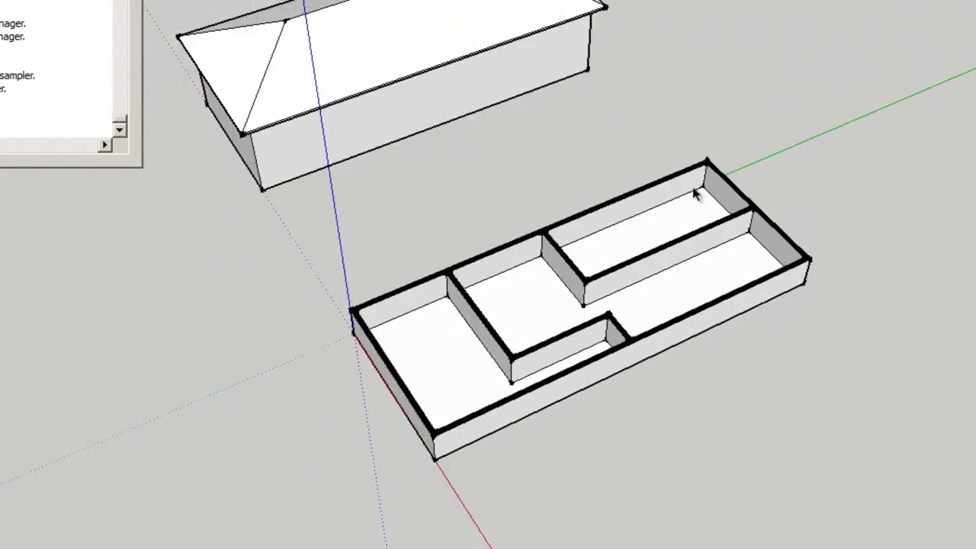
middle_click_drag(697, 196, 702, 263, "shift")
scroll(701, 264, "up", 2)
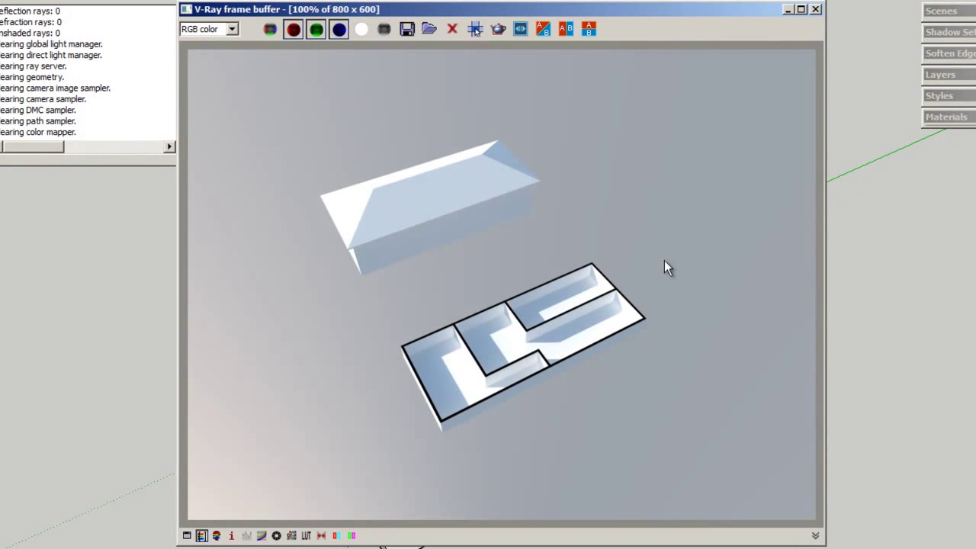
- Close the V-Ray render, then zoom, orbit and pan across the floor-plan walls to the roof
left_click(815, 10)
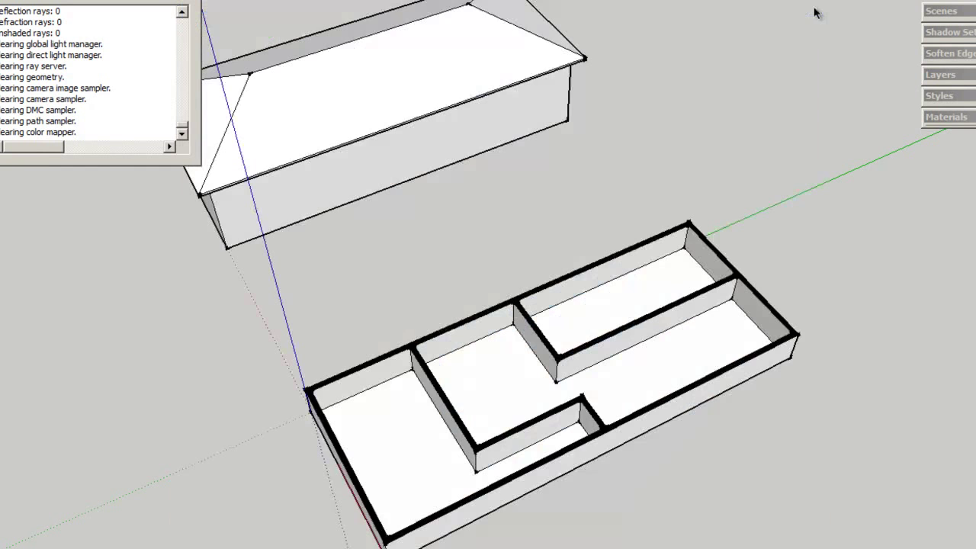
scroll(538, 360, "up", 2)
scroll(529, 343, "up", 2)
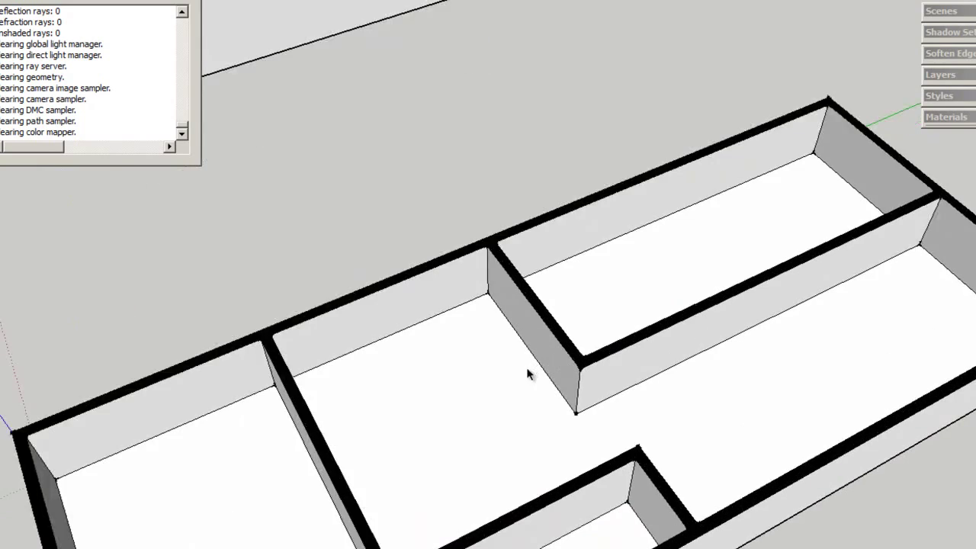
mouse_move(527, 355)
middle_mouse_down()
mouse_move(608, 189)
mouse_move(610, 252)
middle_mouse_up()
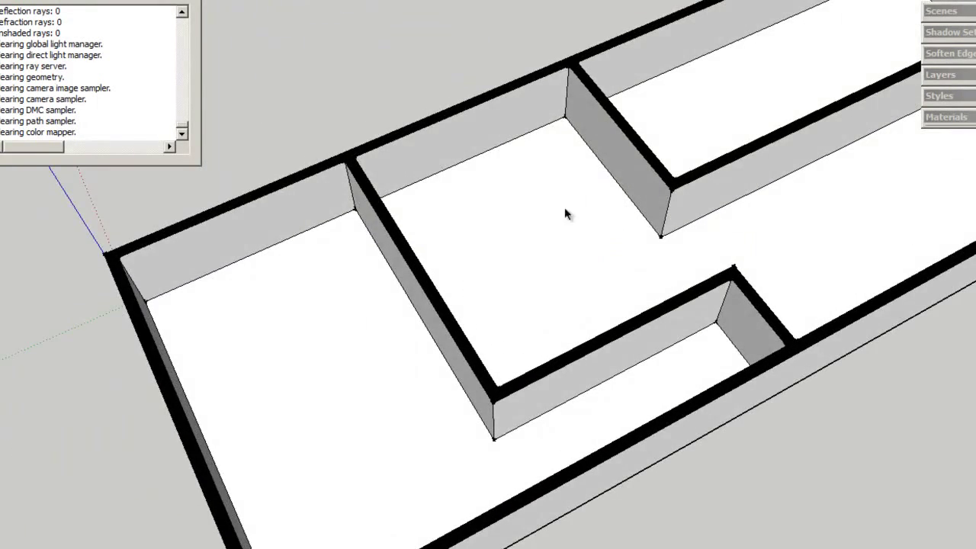
middle_click_drag(564, 213, 774, 514, "shift")
scroll(534, 251, "up", 3)
middle_click_drag(680, 409, 588, 316, "shift")
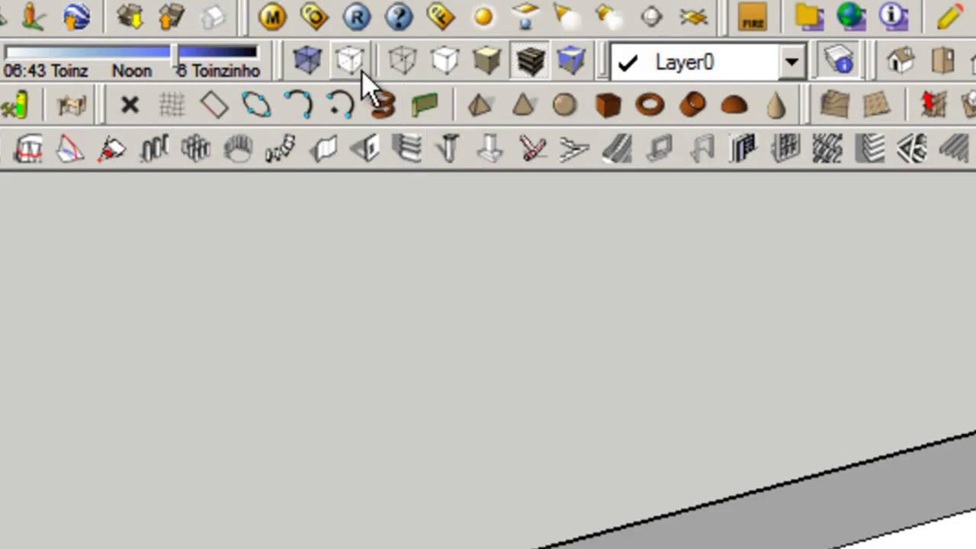
- Switch to X-ray style and orbit, zoom and pan over the walls beneath the roof
left_click(355, 66)
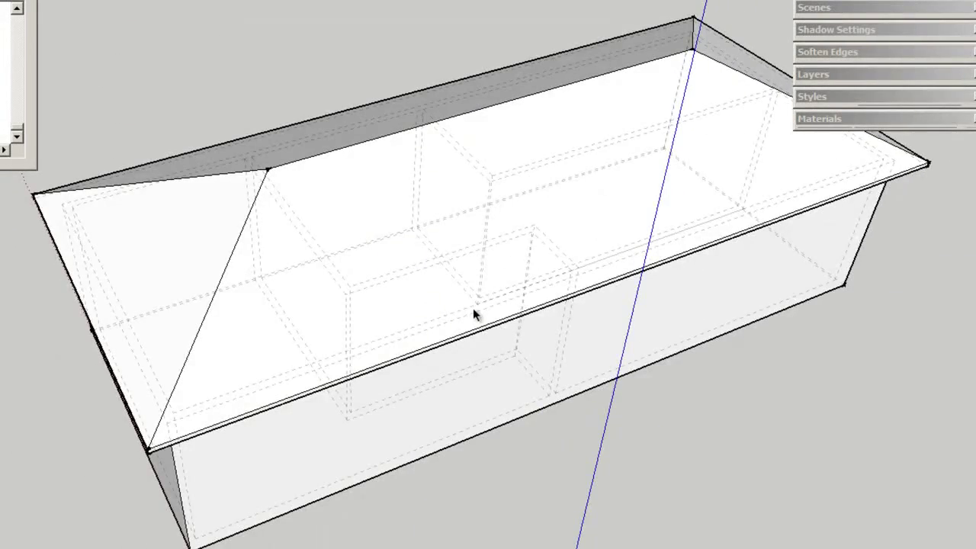
scroll(473, 308, "up", 3)
scroll(473, 309, "up", 2)
mouse_move(473, 308)
middle_mouse_down()
mouse_move(453, 273)
mouse_move(592, 124)
mouse_move(544, 59)
mouse_move(376, 200)
mouse_move(419, 235)
middle_mouse_up()
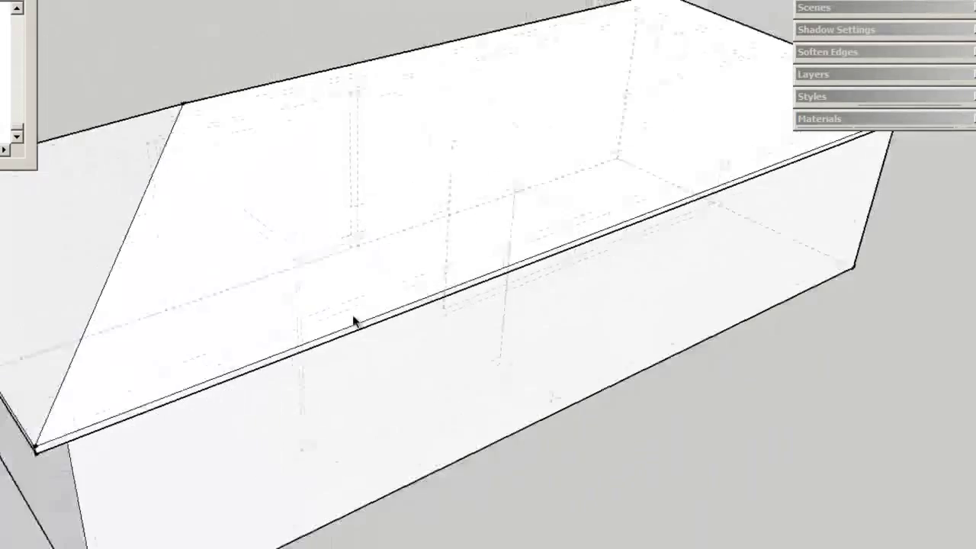
scroll(396, 365, "down", 3)
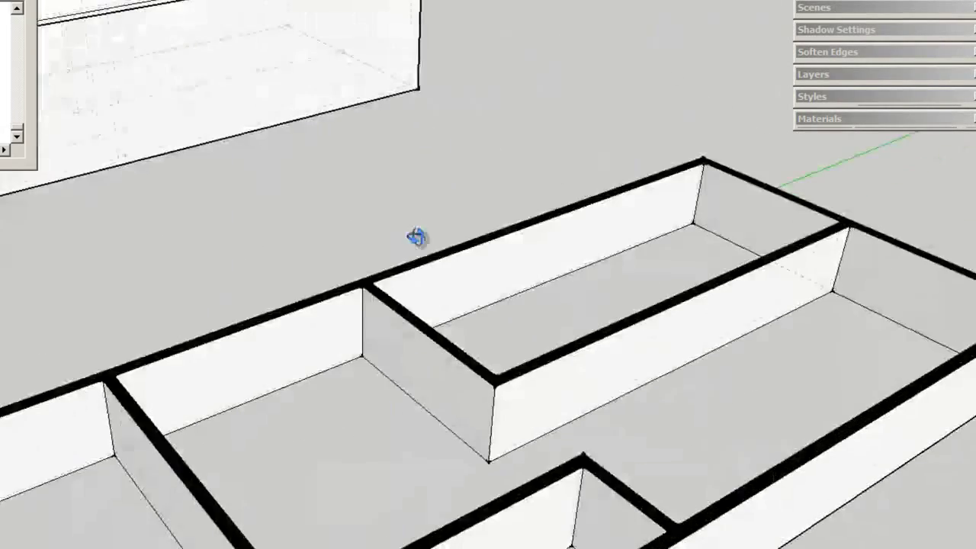
mouse_move(414, 236)
middle_mouse_down("shift")
mouse_move(436, 469)
mouse_move(454, 297)
mouse_move(446, 220)
mouse_move(405, 329)
mouse_move(227, 312)
mouse_move(227, 343)
mouse_move(323, 258)
mouse_move(298, 338)
mouse_move(304, 351)
middle_mouse_up("shift")
scroll(227, 347, "down", 2)
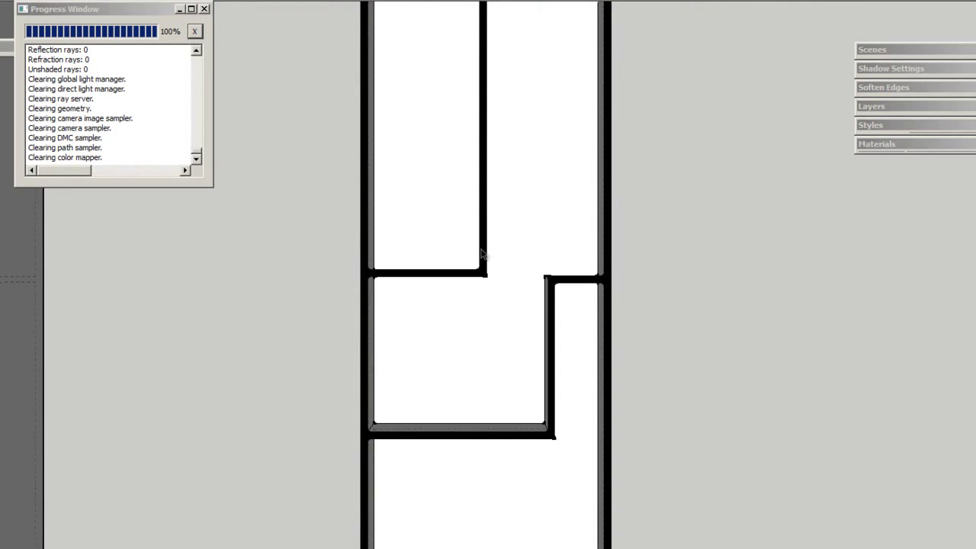
- Narrow the Zoom tool's field of view from 35 to 1 degree for a near-flat view
scroll(482, 254, "down", 2)
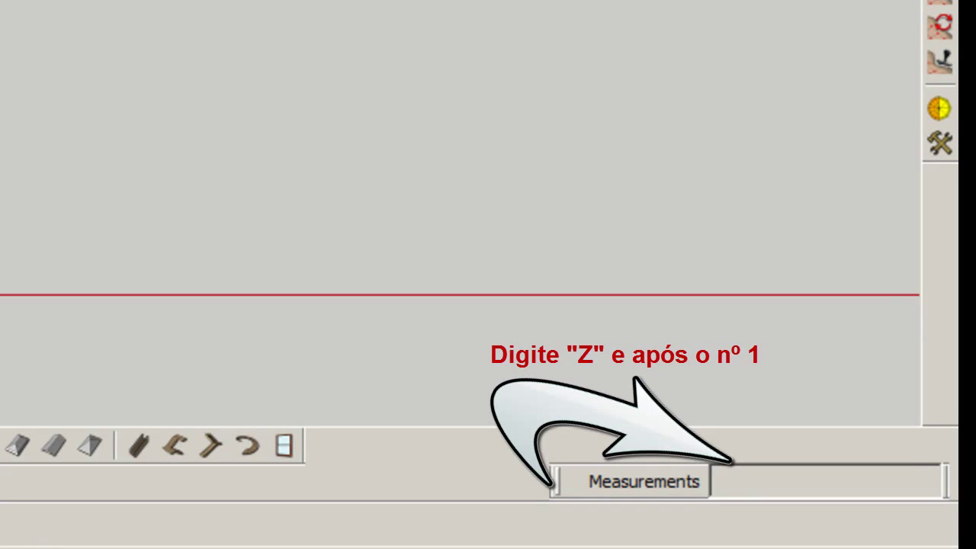
key("z")
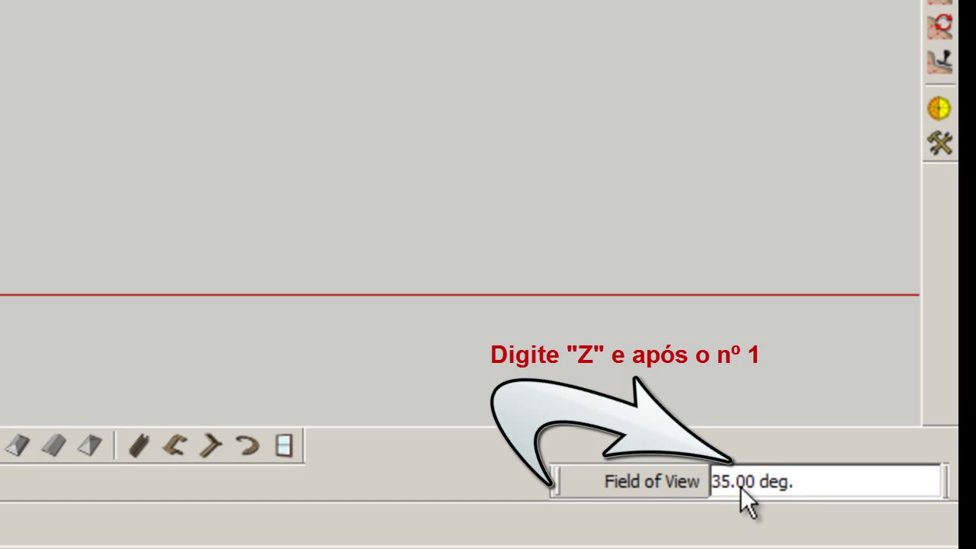
type("1")
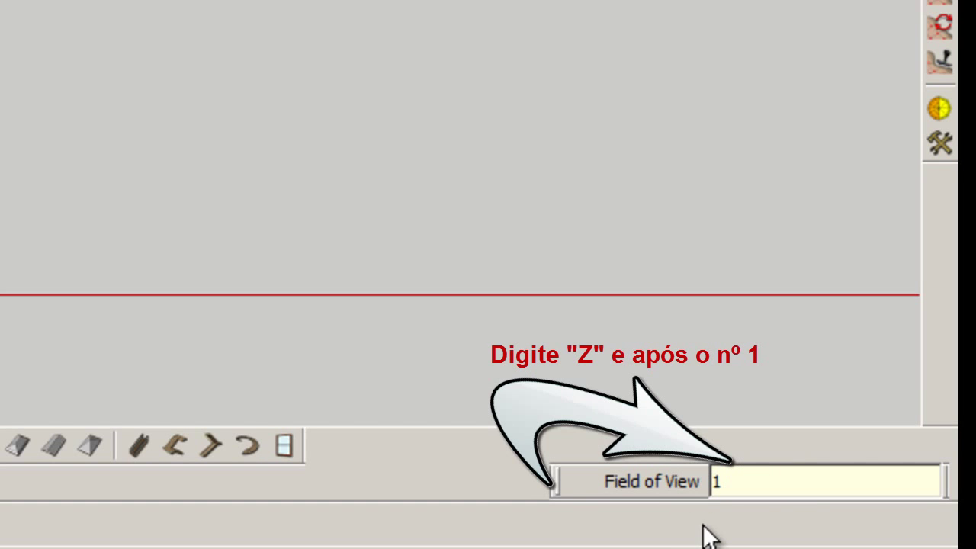
key("Return")
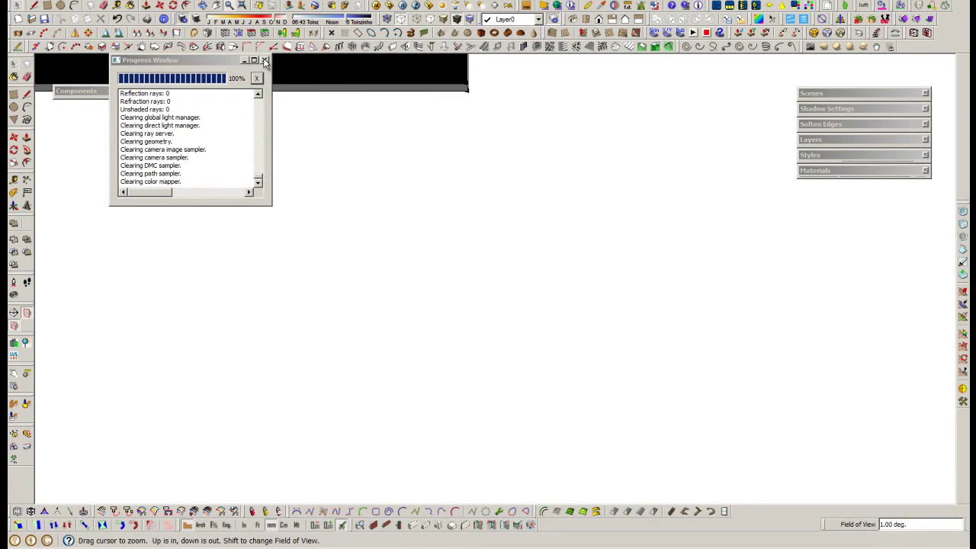
- Close the render progress window and bring the top-down floor plan into view
left_click(264, 60)
left_click(20, 142)
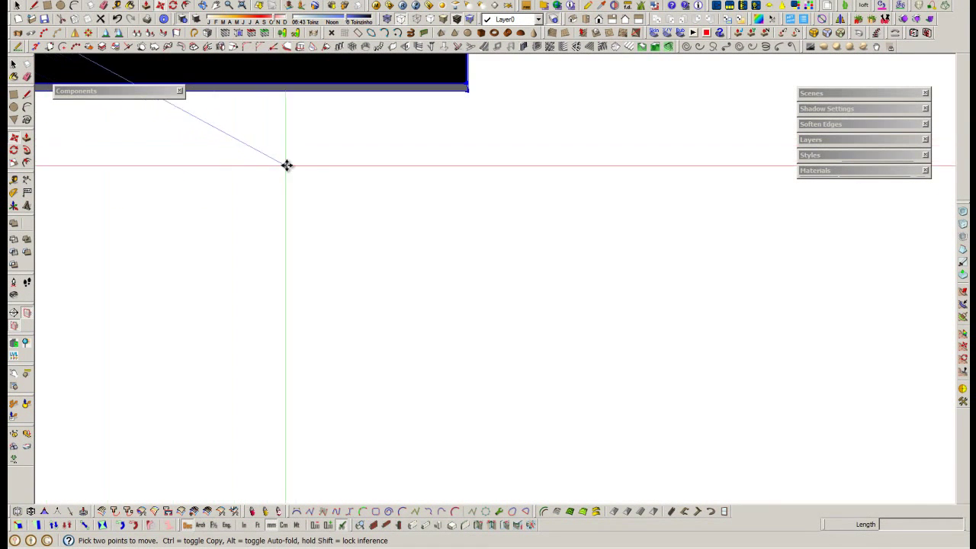
mouse_move(311, 168)
middle_mouse_down("shift")
mouse_move(420, 414)
mouse_move(446, 401)
middle_mouse_up("shift")
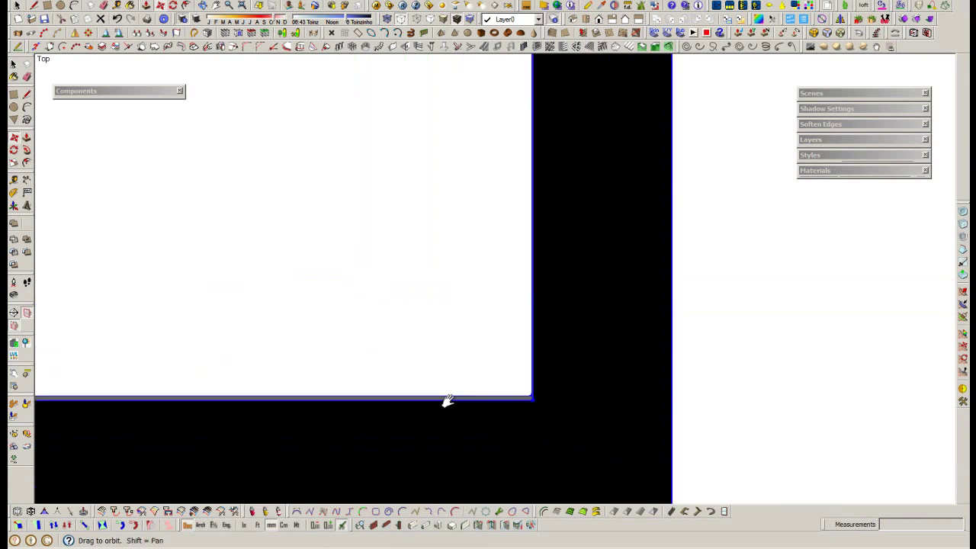
scroll(457, 407, "down", 2)
scroll(457, 409, "down", 3)
scroll(458, 408, "down", 3)
scroll(457, 407, "down", 2)
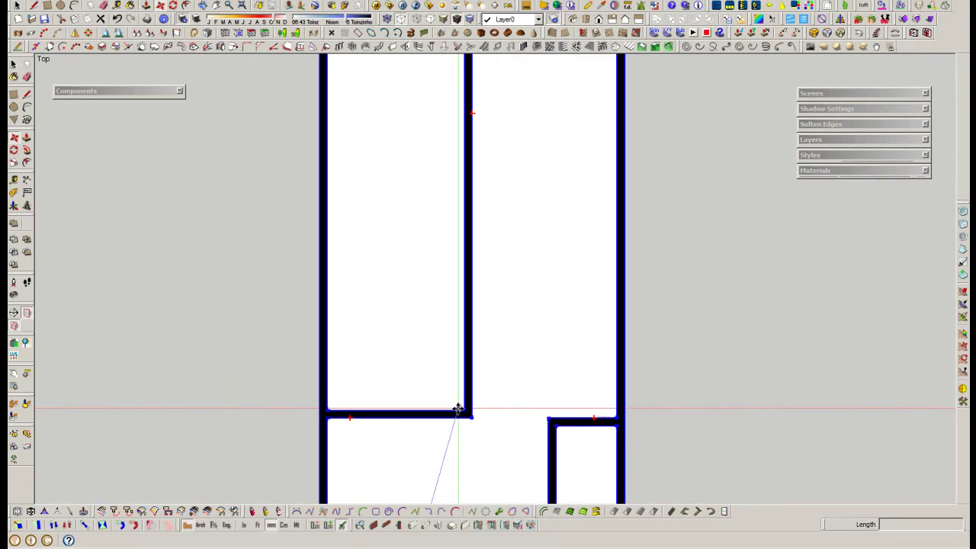
- Pan and zoom across the black wall cuts until the whole plan shows beside the roof
middle_click_drag(462, 399, 507, 167, "shift")
middle_click_drag(501, 374, 519, 170, "shift")
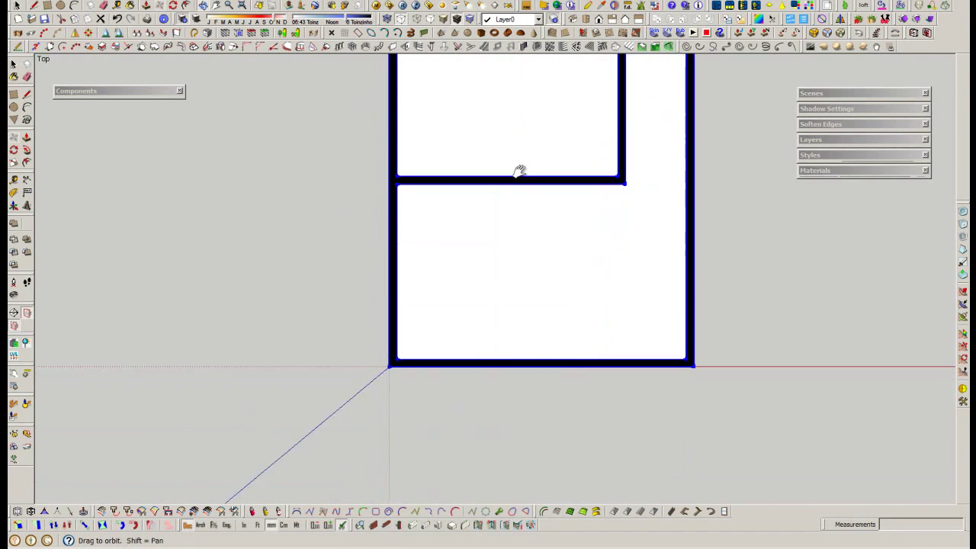
middle_click_drag(519, 251, 518, 381, "shift")
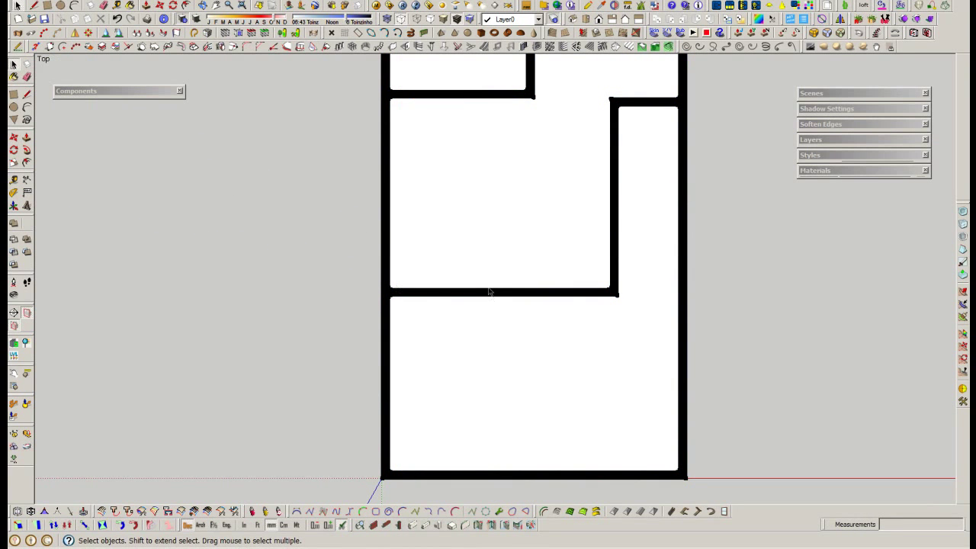
middle_click_drag(525, 157, 512, 429, "shift")
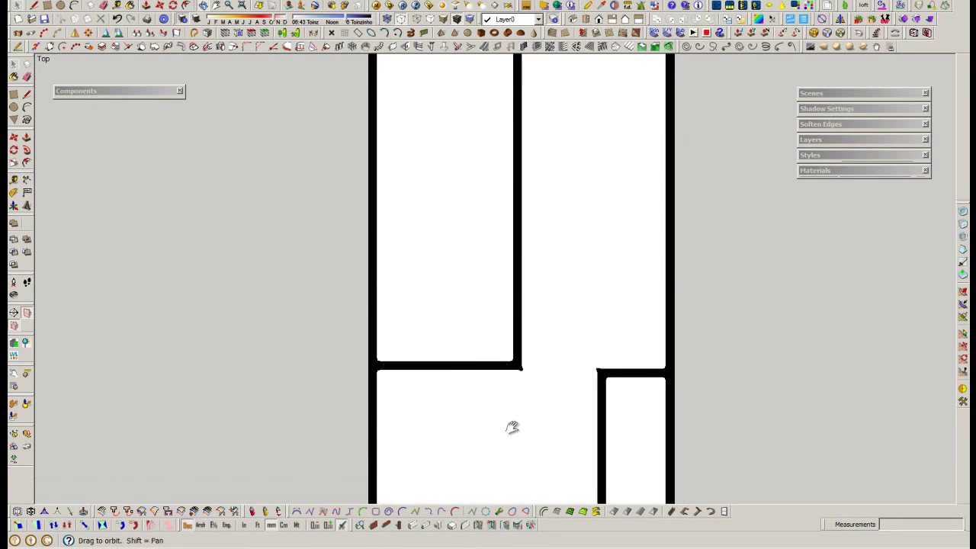
mouse_move(523, 252)
middle_mouse_down("shift")
mouse_move(518, 397)
mouse_move(501, 250)
middle_mouse_up("shift")
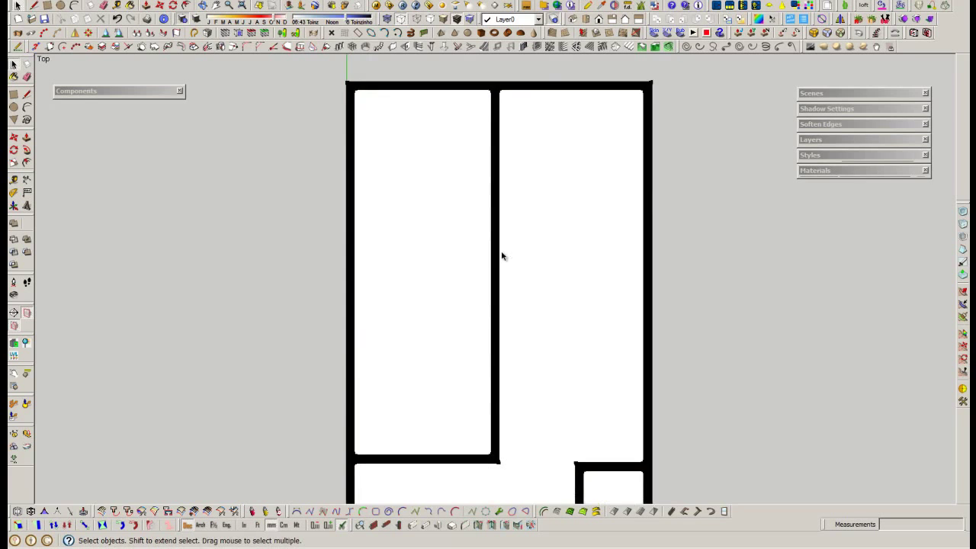
scroll(501, 250, "down", 2)
middle_click_drag(511, 291, 516, 254, "shift")
scroll(516, 254, "down", 2)
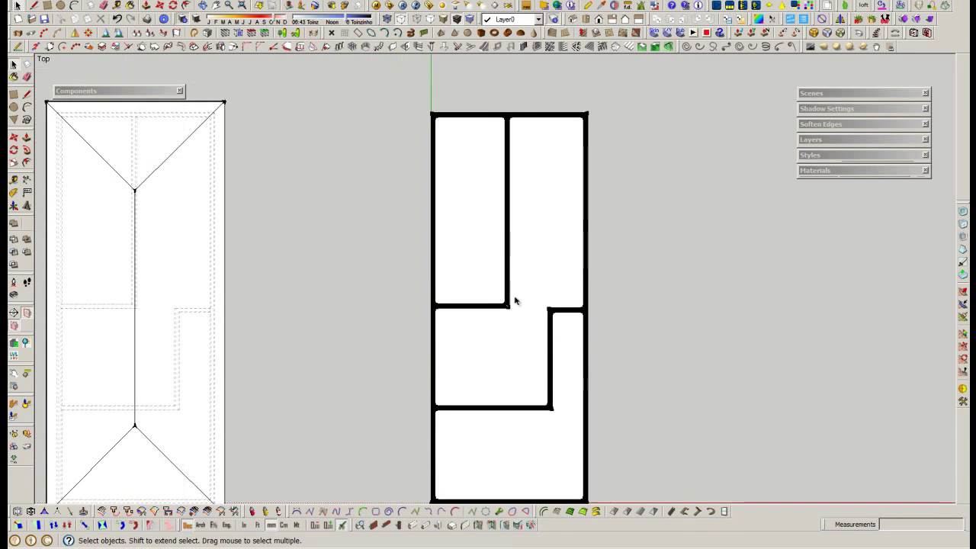
middle_click_drag(514, 300, 514, 257, "shift")
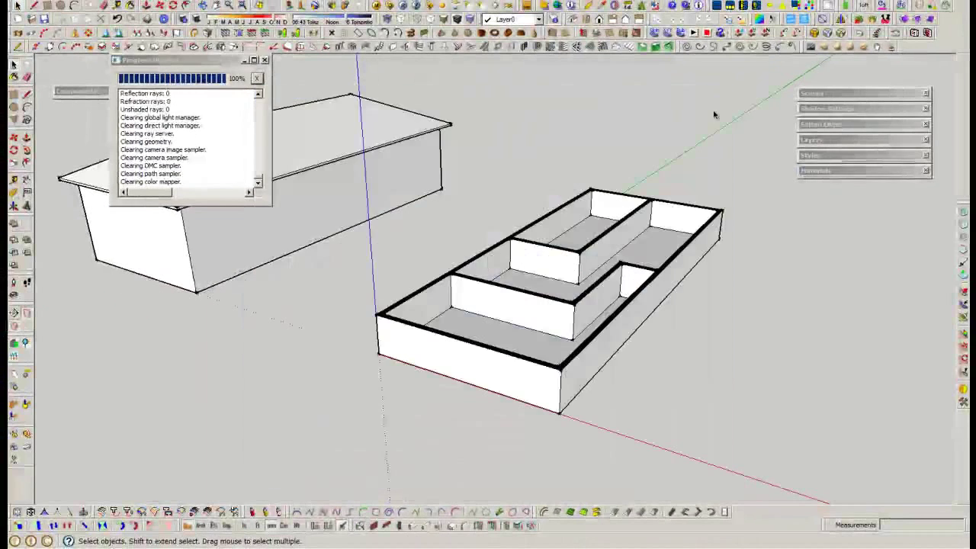
- Orbit to an angled, steep top-down view of the whole floor plan's walls
scroll(548, 272, "up", 3)
middle_click_drag(608, 243, 562, 344)
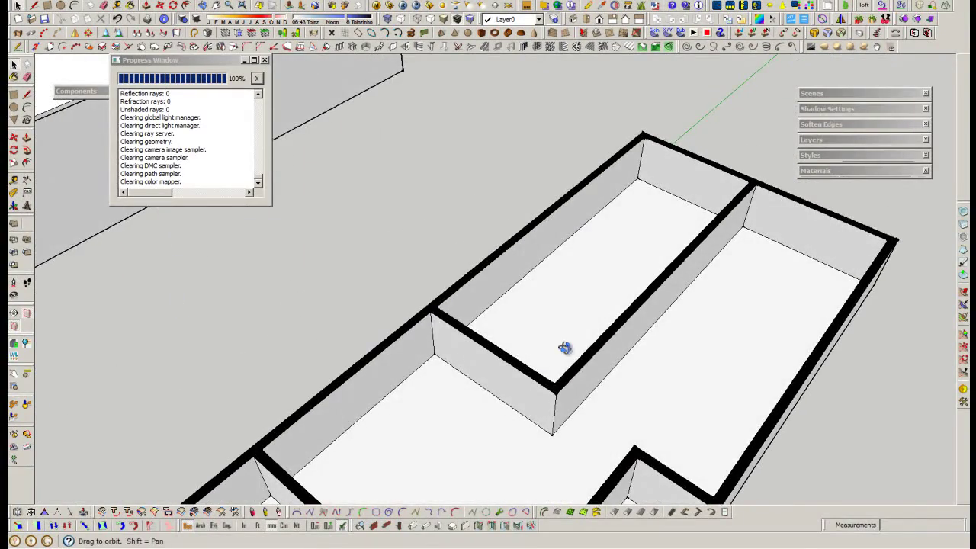
scroll(564, 348, "down", 3)
mouse_move(584, 283)
middle_mouse_down()
mouse_move(593, 299)
mouse_move(523, 277)
mouse_move(555, 251)
middle_mouse_up()
scroll(553, 257, "up", 1)
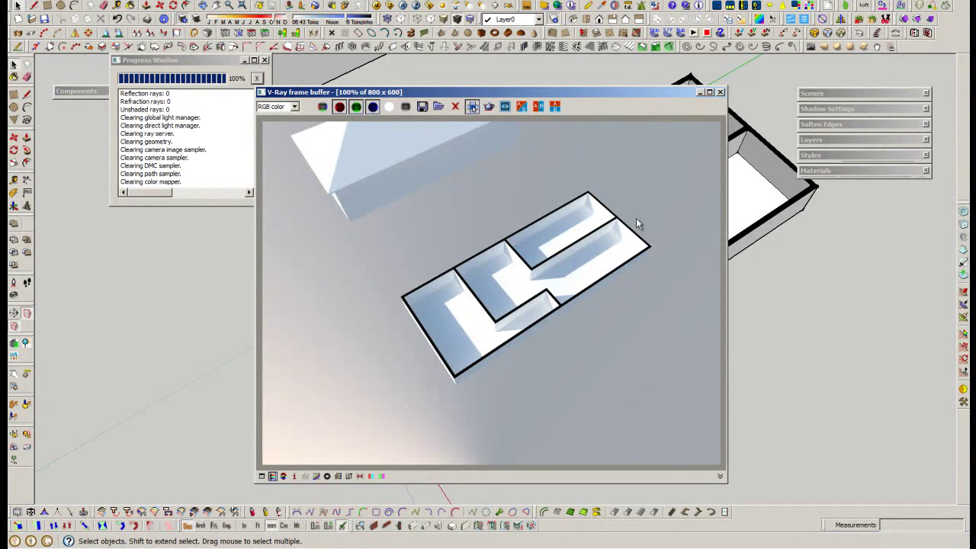
- Close the V-Ray frame buffer to return to the floor plan model
left_click(720, 92)
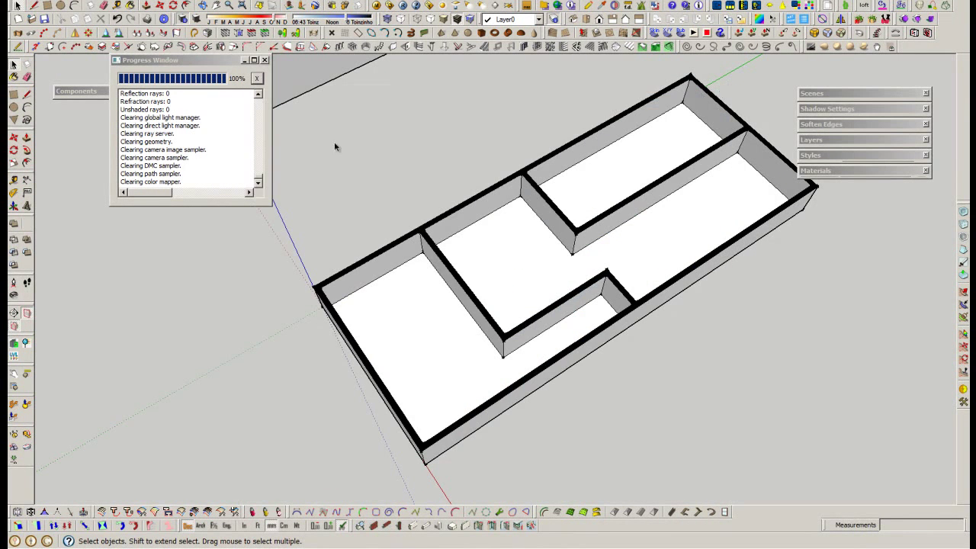